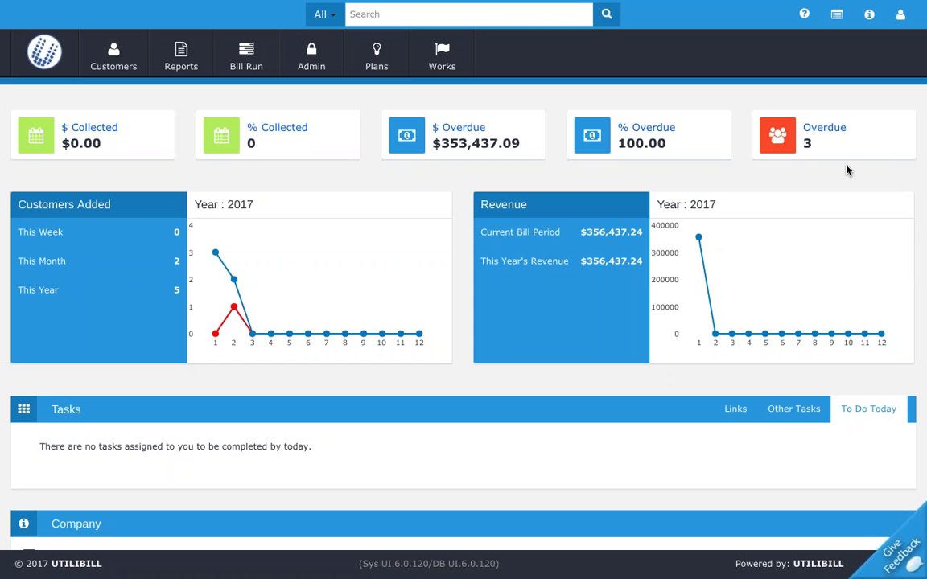
Search the header box for the customer's surname, fixing the typo, and run the search
{"action": "left_click", "coordinate": [576, 14]}
{"action": "type", "text": "ogart"}
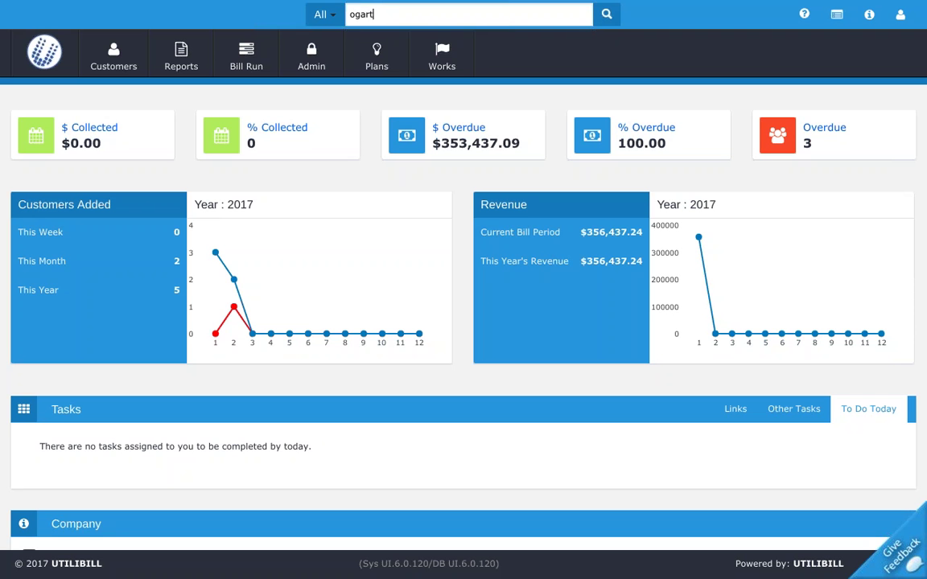
{"action": "key", "text": "BackSpace"}
{"action": "key", "text": "BackSpace"}
{"action": "key", "text": "BackSpace"}
{"action": "key", "text": "BackSpace"}
{"action": "key", "text": "BackSpace"}
{"action": "type", "text": "bogart"}
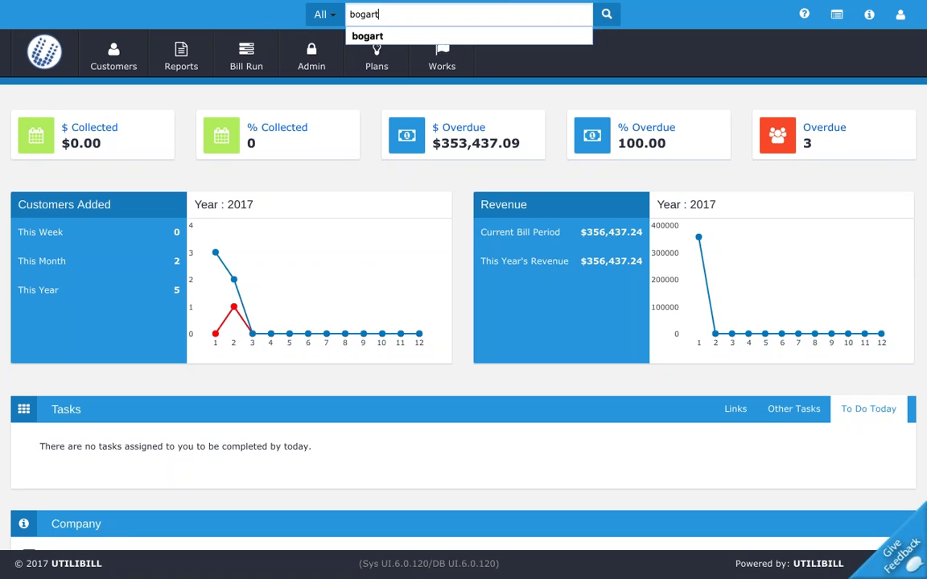
{"action": "key", "text": "Return"}
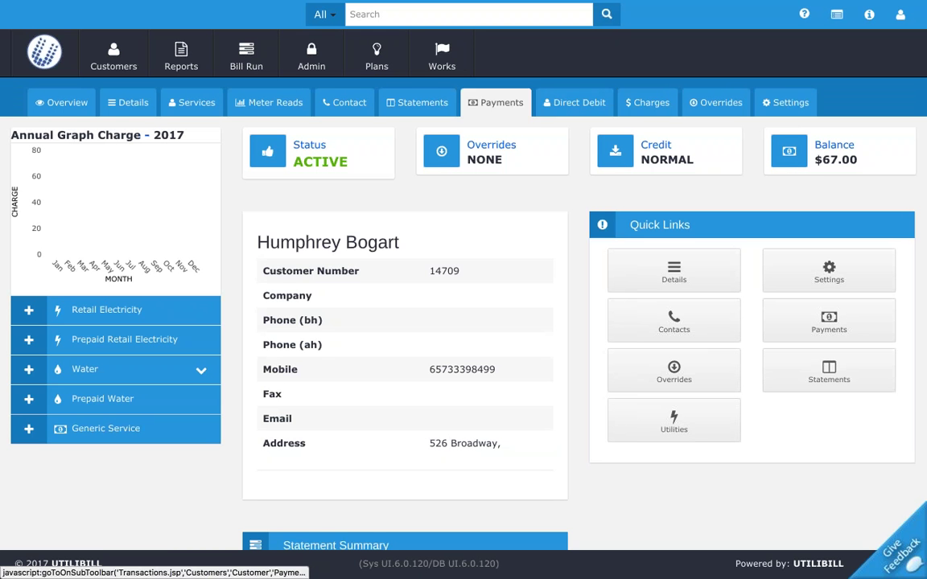
Open the customer's Details form and set Customer Portal Allow Access to YES
{"action": "left_click", "coordinate": [138, 100]}
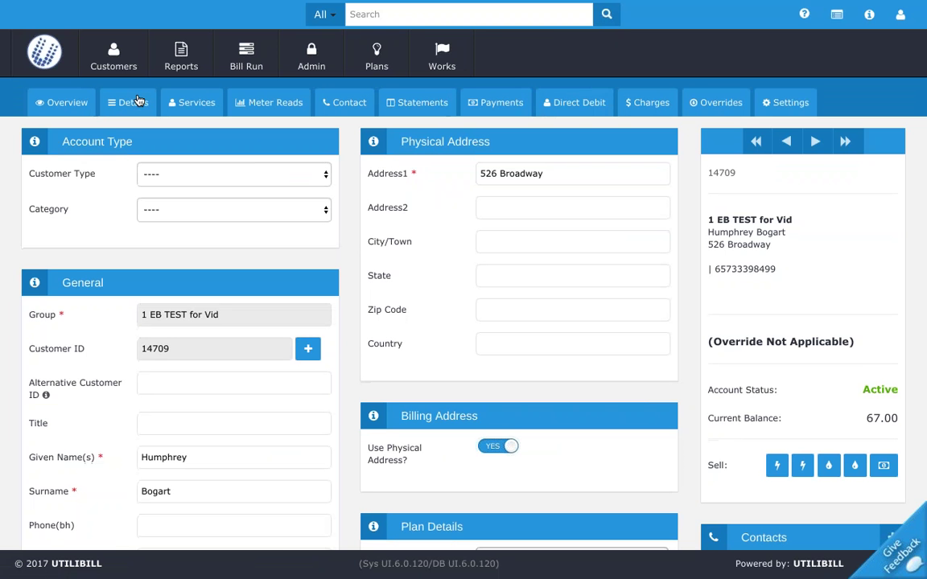
{"action": "scroll", "coordinate": [408, 176], "scroll_direction": "down", "scroll_amount": 4}
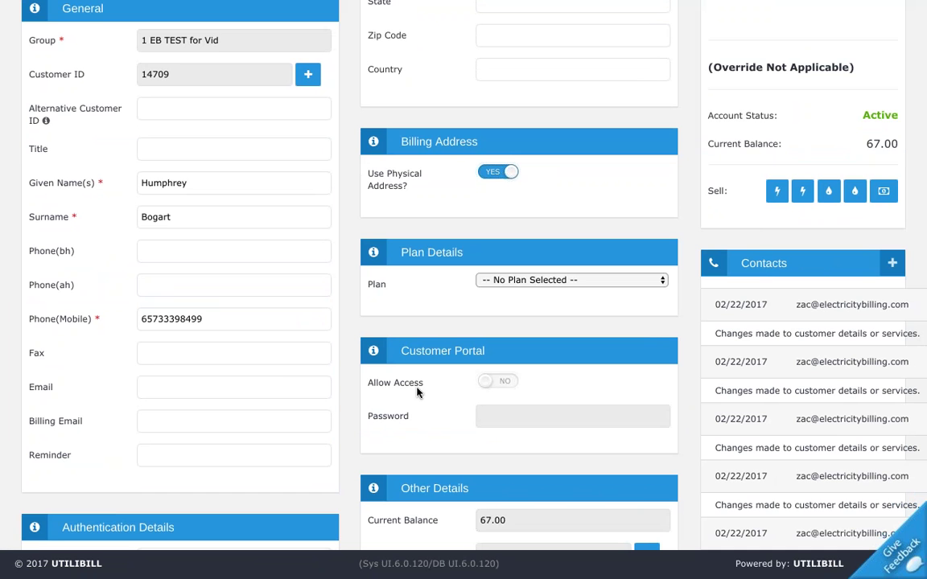
{"action": "left_click", "coordinate": [503, 383]}
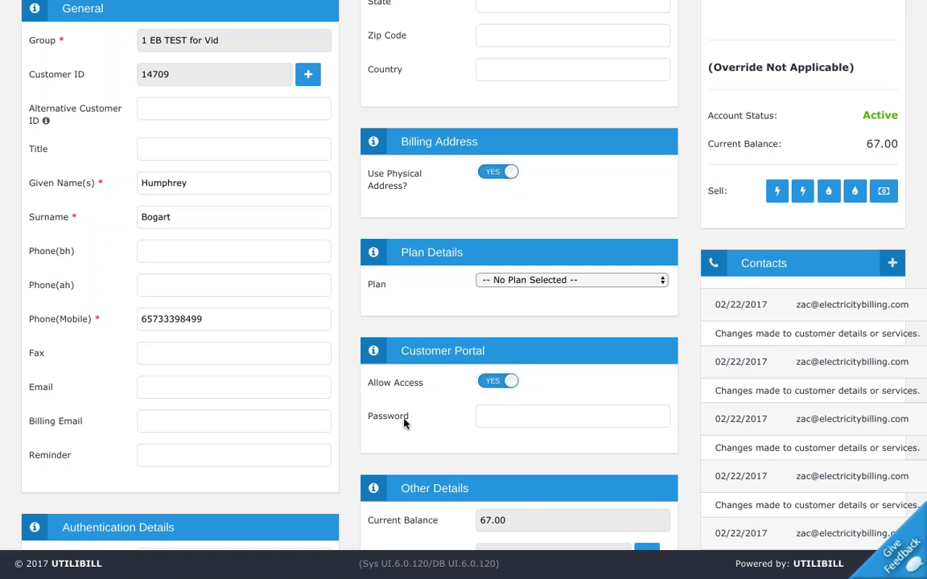
Enter the portal password in the Password field and scroll to the bottom of the form
{"action": "left_click", "coordinate": [500, 416]}
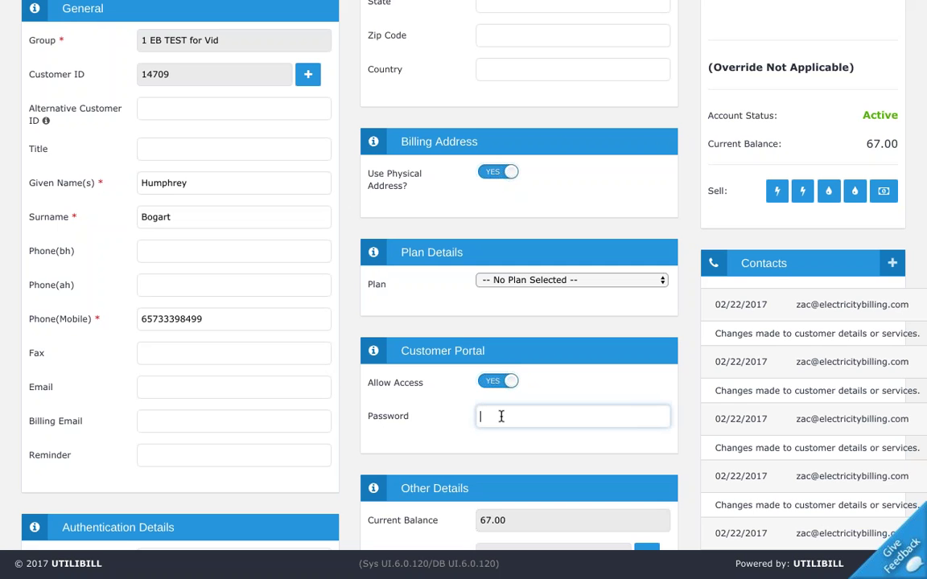
{"action": "scroll", "coordinate": [501, 416], "scroll_direction": "down", "scroll_amount": 1}
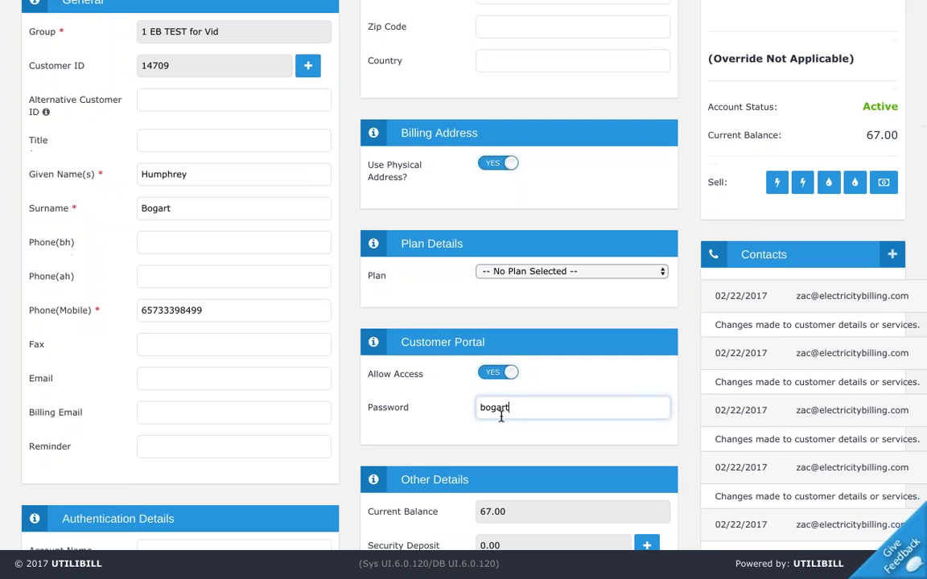
{"action": "scroll", "coordinate": [501, 416], "scroll_direction": "down", "scroll_amount": 1}
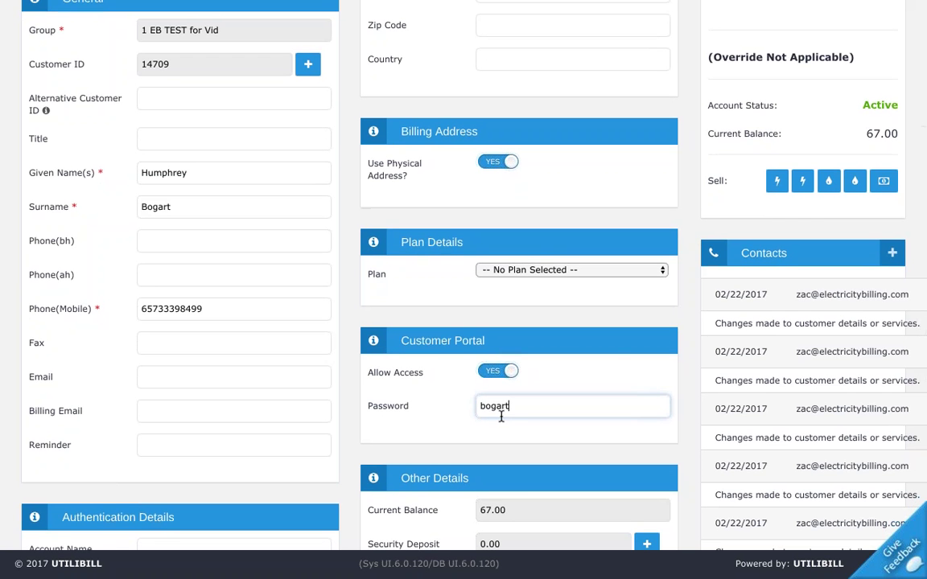
{"action": "scroll", "coordinate": [501, 412], "scroll_direction": "down", "scroll_amount": 1}
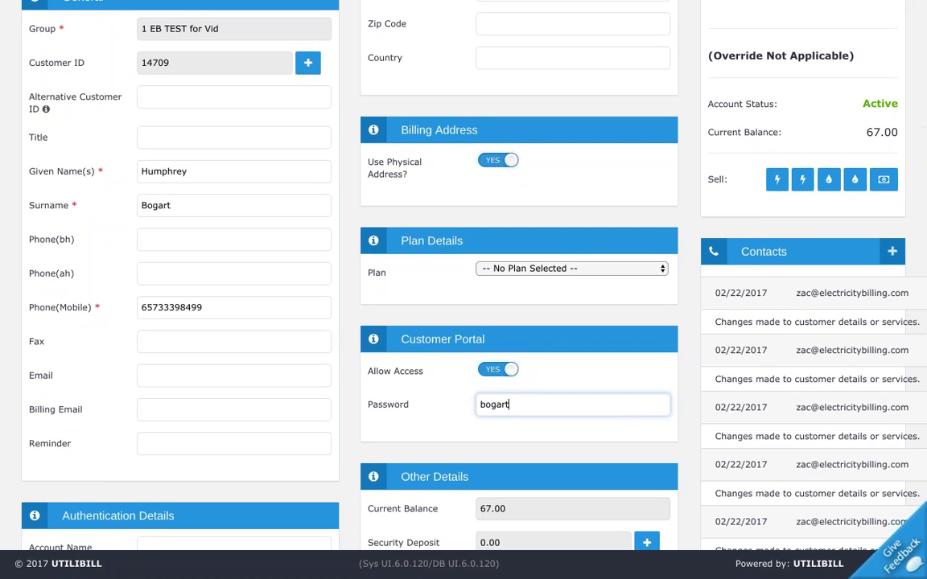
{"action": "scroll", "coordinate": [501, 412], "scroll_direction": "down", "scroll_amount": 3}
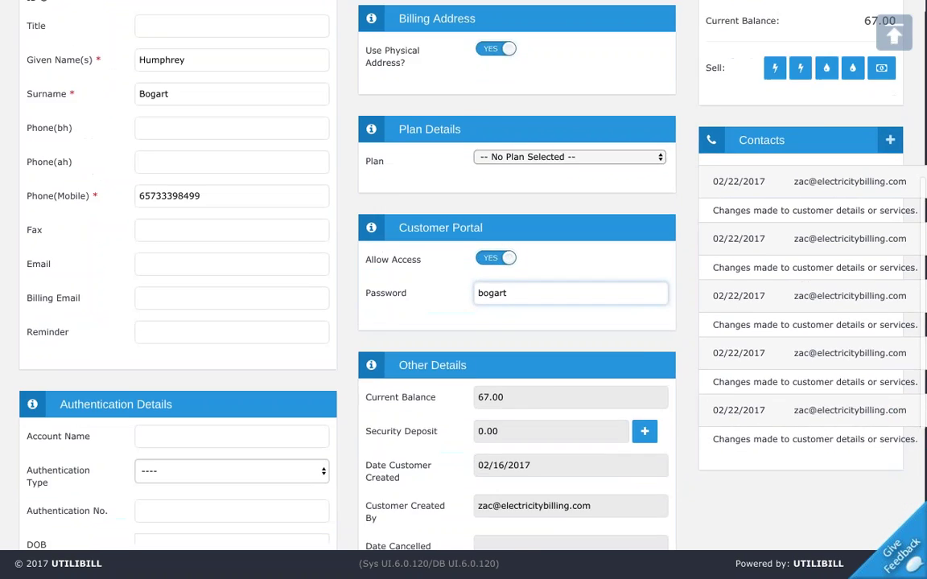
{"action": "scroll", "coordinate": [500, 412], "scroll_direction": "down", "scroll_amount": 6}
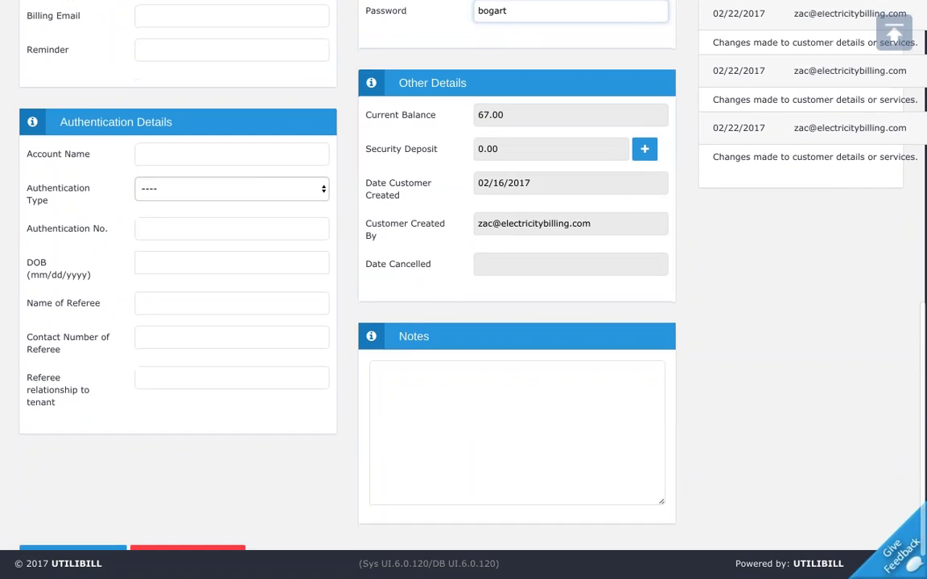
{"action": "scroll", "coordinate": [501, 321], "scroll_direction": "down", "scroll_amount": 1}
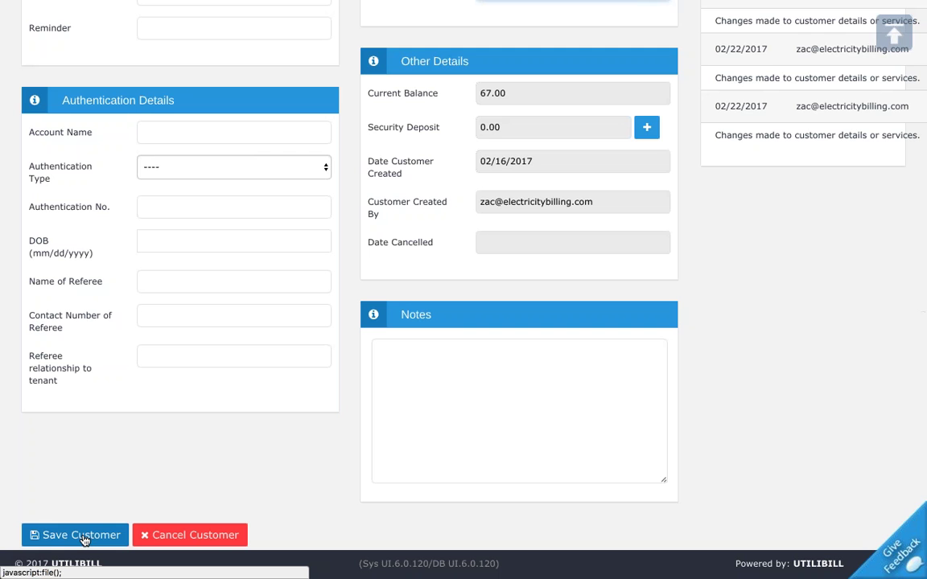
Save the customer record and confirm the save dialog with OK
{"action": "left_click", "coordinate": [81, 536]}
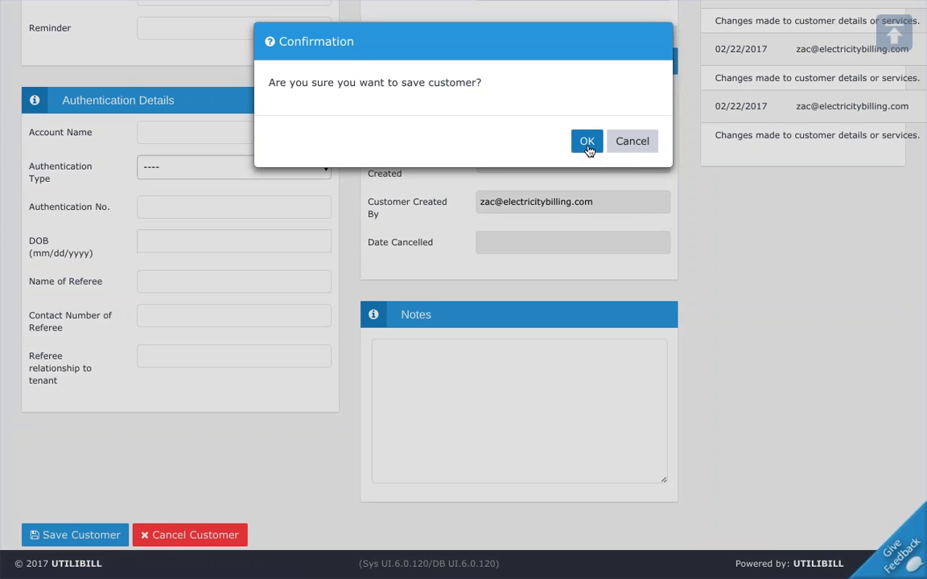
{"action": "left_click", "coordinate": [587, 142]}
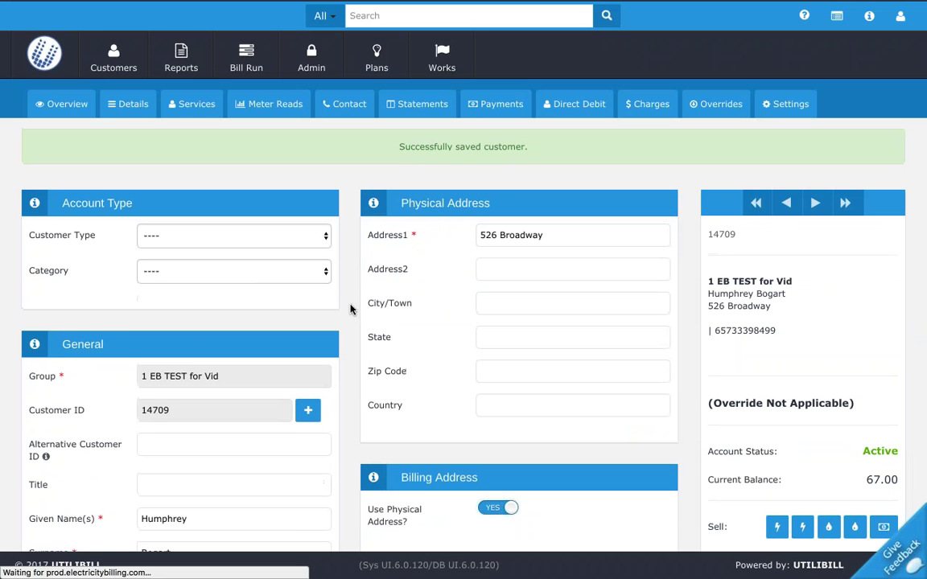
{"action": "scroll", "coordinate": [349, 308], "scroll_direction": "down", "scroll_amount": 1}
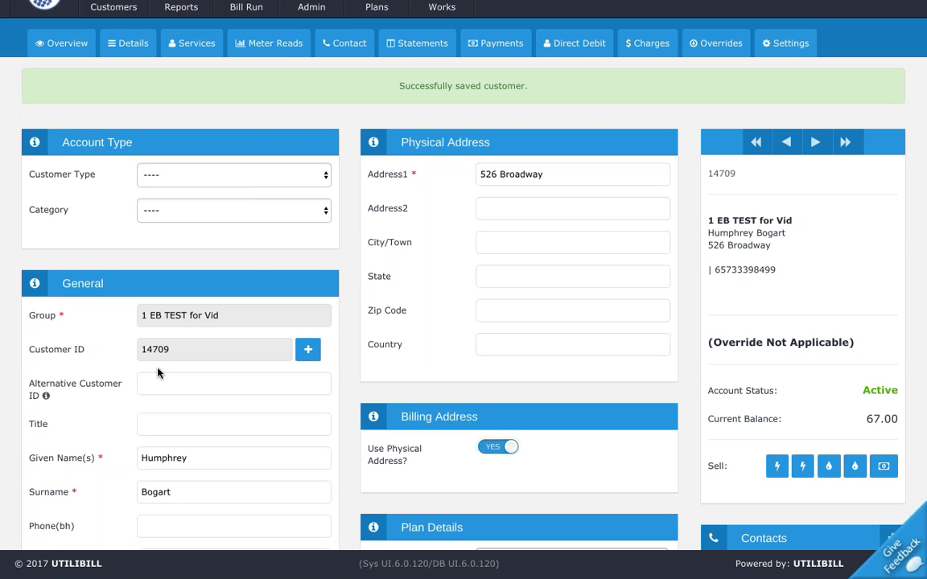
{"action": "scroll", "coordinate": [258, 275], "scroll_direction": "up", "scroll_amount": 2}
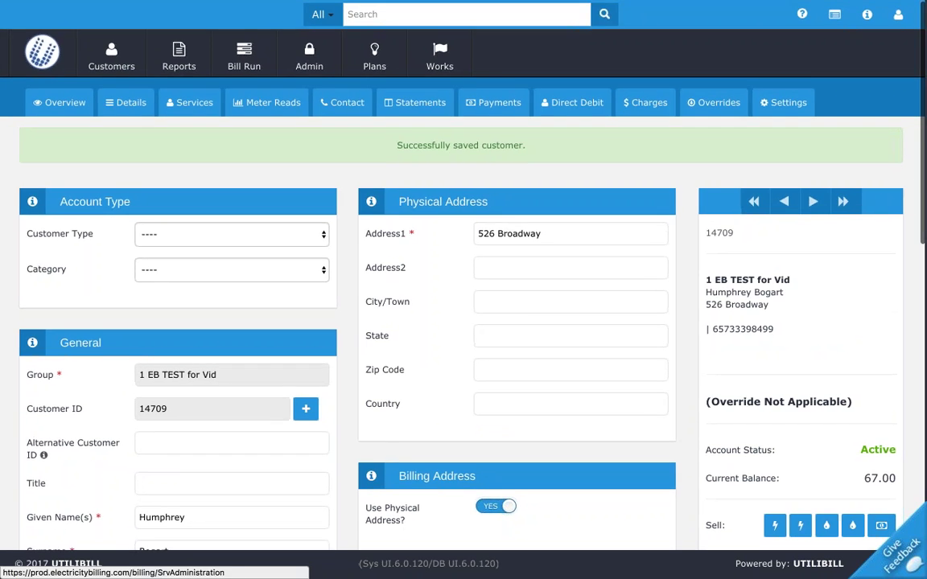
Go to Admin > Customer Portal Settings and preview the portal as customers see it
{"action": "left_click", "coordinate": [309, 56]}
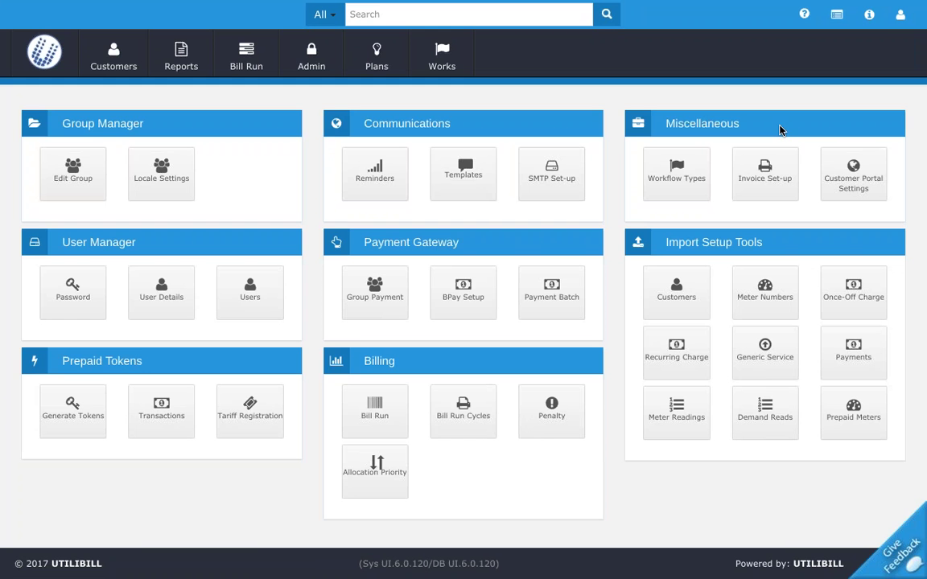
{"action": "left_click", "coordinate": [871, 183]}
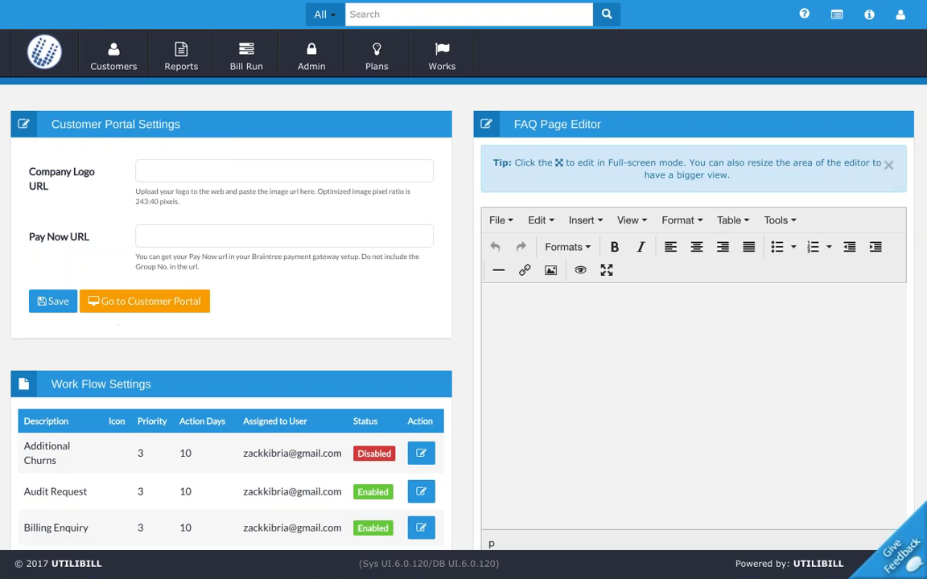
{"action": "left_click", "coordinate": [180, 311]}
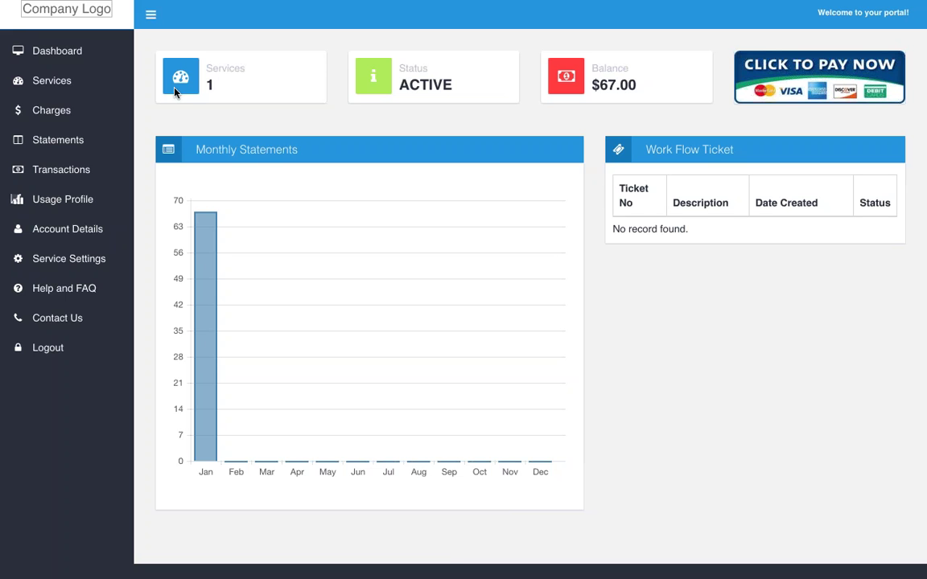
Go back to the Customer Portal Settings tab, then to the 'google logo' image results tab
{"action": "mouse_move", "coordinate": [169, 4]}
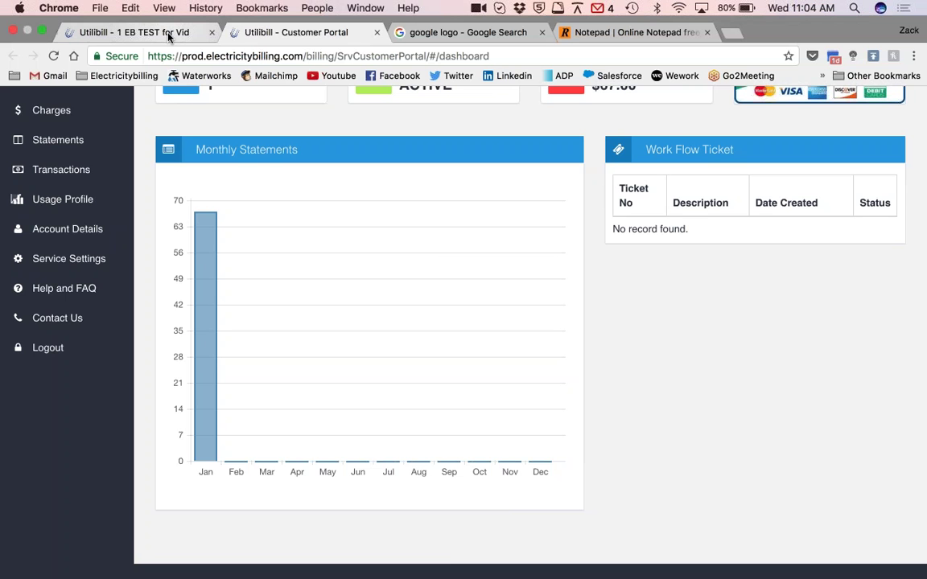
{"action": "left_click", "coordinate": [132, 32]}
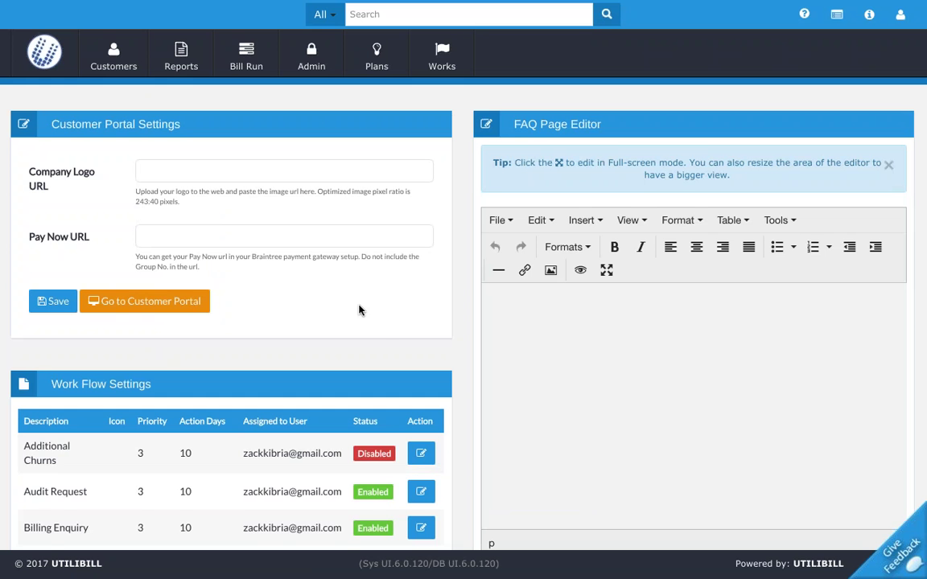
{"action": "scroll", "coordinate": [378, 330], "scroll_direction": "down", "scroll_amount": 1}
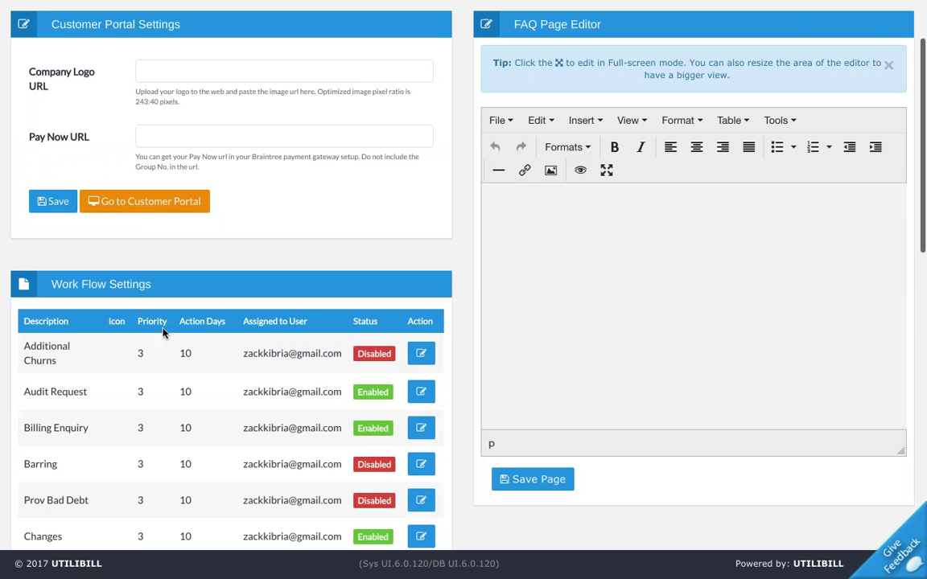
{"action": "scroll", "coordinate": [602, 239], "scroll_direction": "up", "scroll_amount": 1}
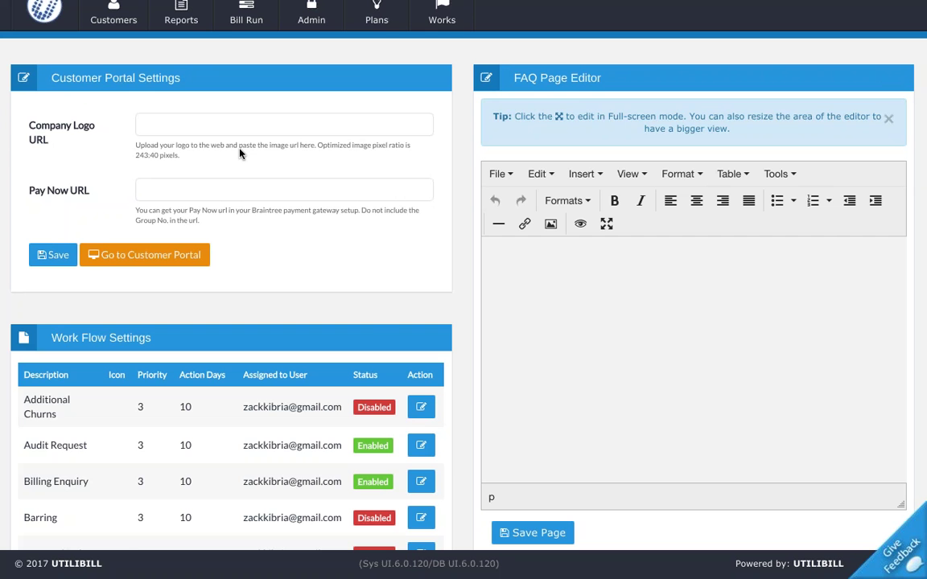
{"action": "mouse_move", "coordinate": [114, 1]}
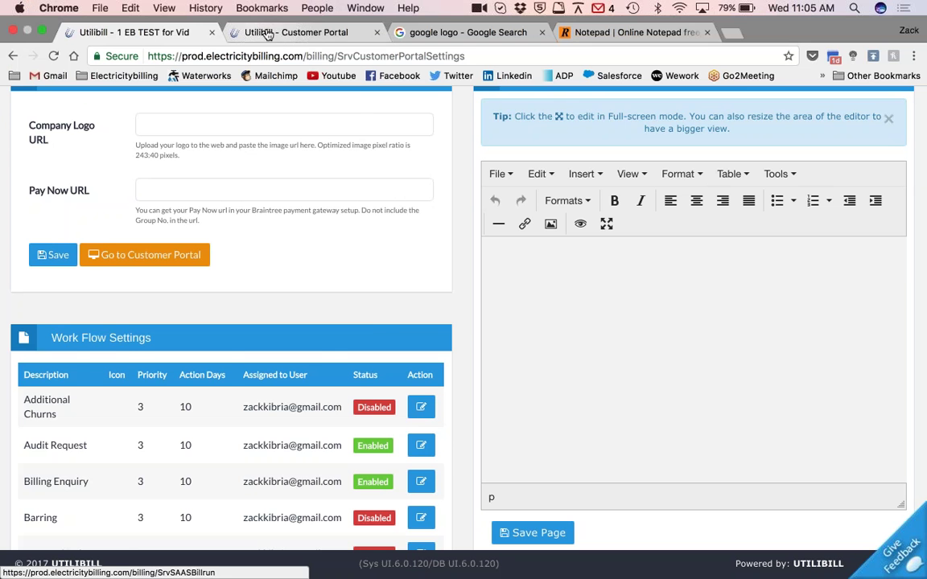
{"action": "left_click", "coordinate": [466, 32]}
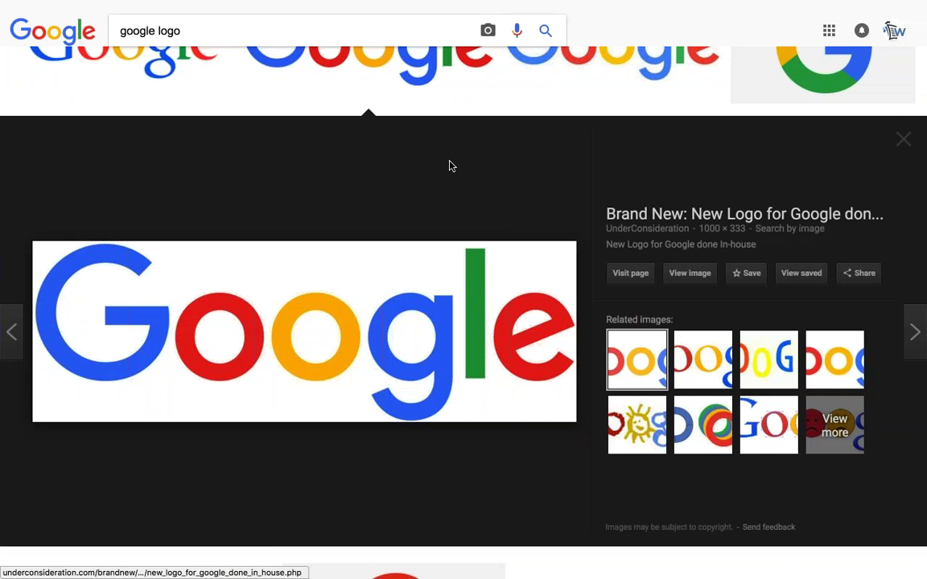
Copy the Google logo's image address and paste it into Utilibill's Company Logo URL field
{"action": "right_click", "coordinate": [479, 320]}
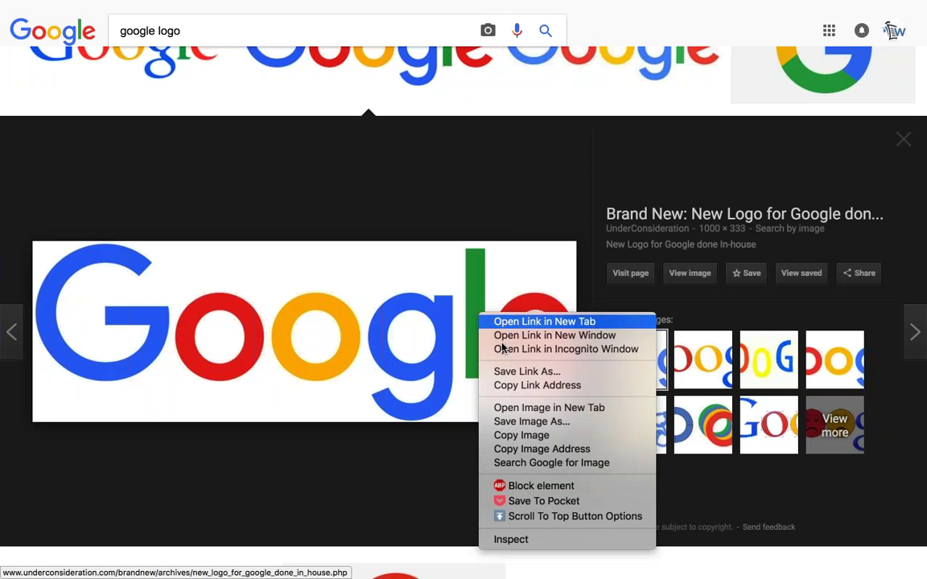
{"action": "left_click", "coordinate": [528, 449]}
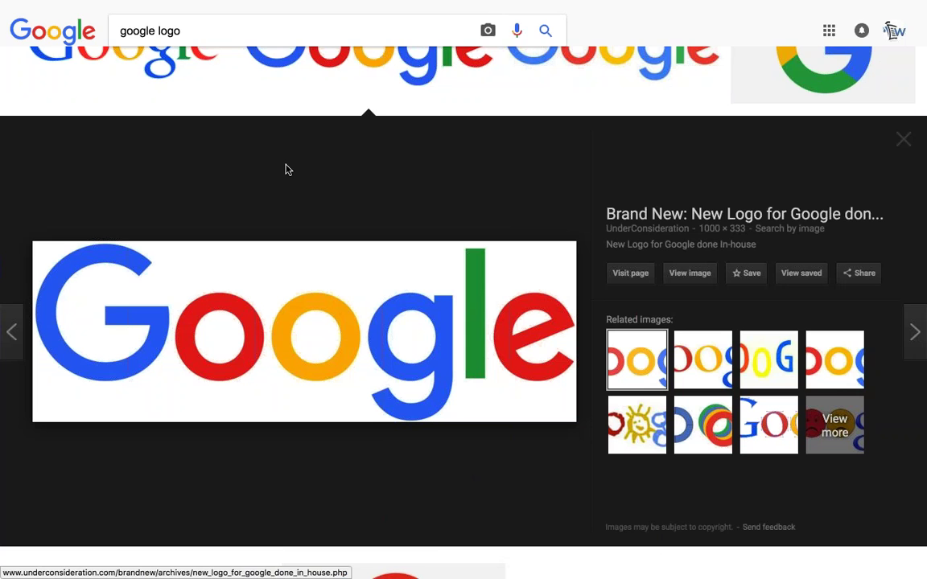
{"action": "left_click", "coordinate": [184, 36]}
{"action": "left_click", "coordinate": [210, 126]}
{"action": "key", "text": "super+v"}
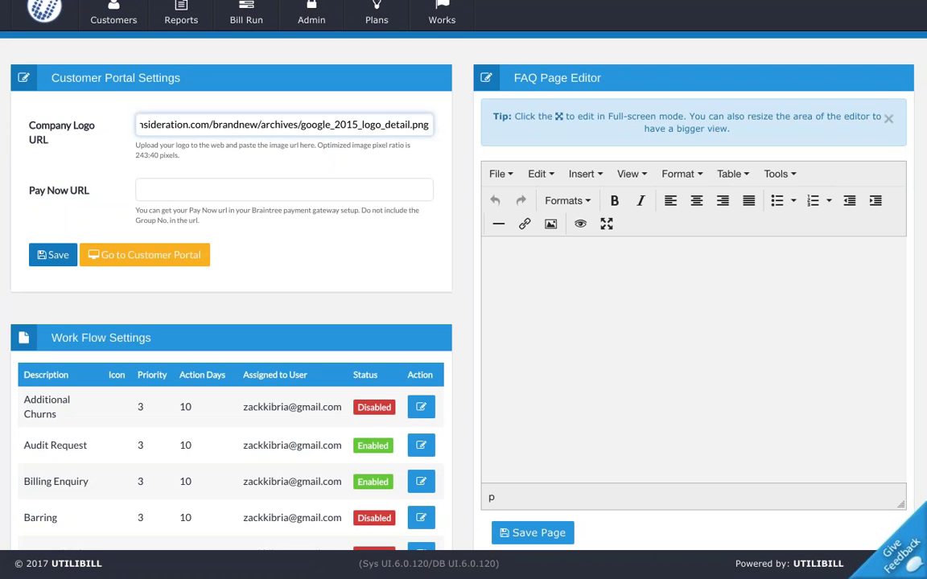
Save the Customer Portal Settings with the Google logo image address as Company Logo URL
{"action": "left_click", "coordinate": [53, 254]}
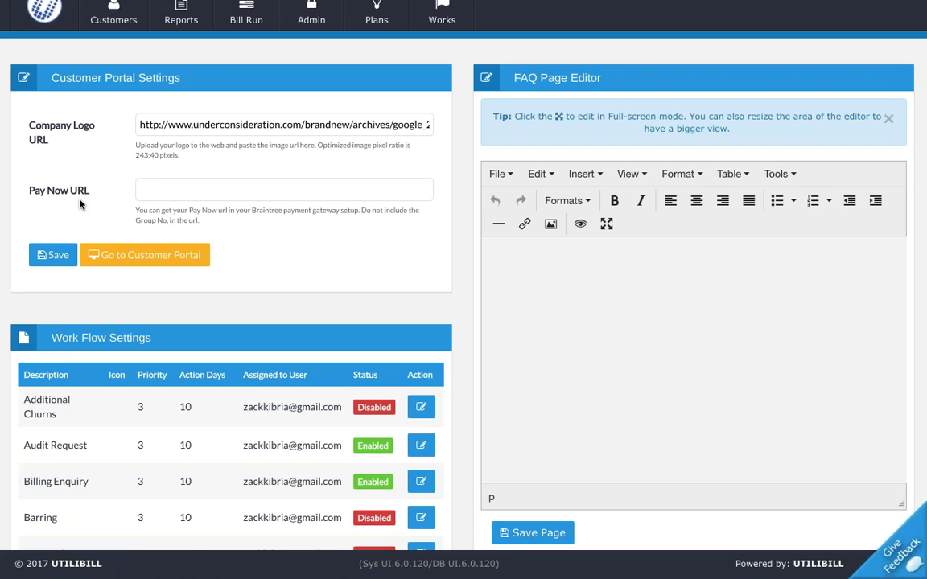
{"action": "scroll", "coordinate": [79, 204], "scroll_direction": "down", "scroll_amount": 1}
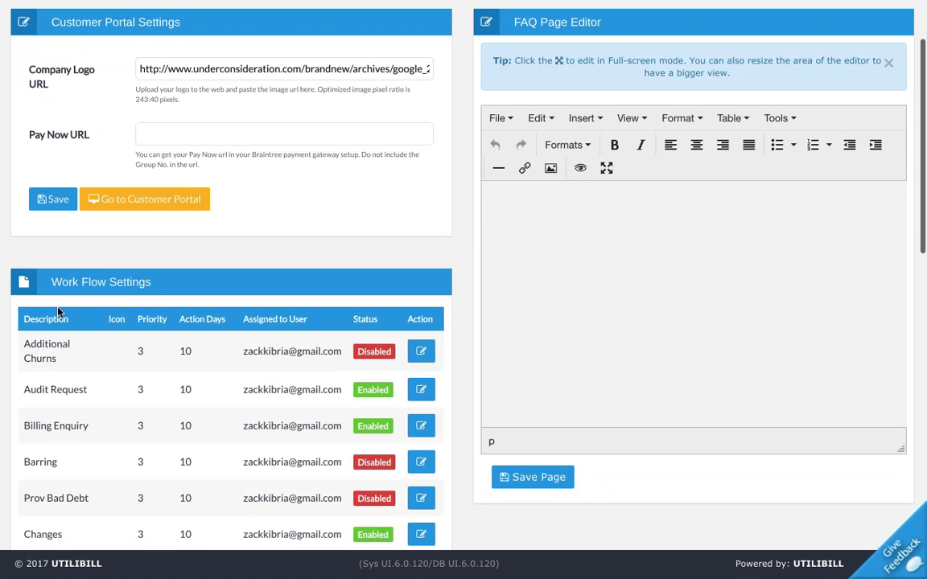
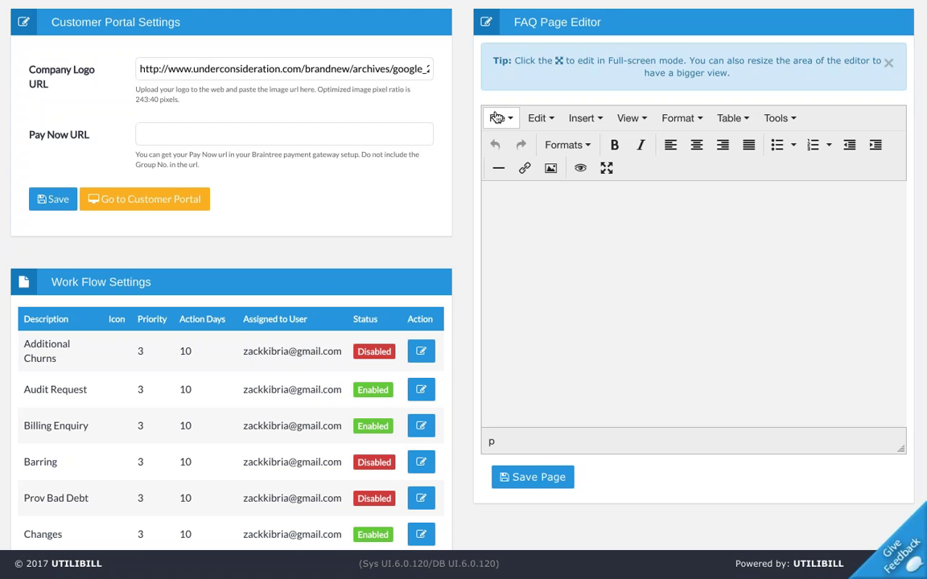
Copy all the electric-service FAQ text from the RapidTables Notepad and return to the Utilibill settings
{"action": "key", "text": "ctrl+super+f"}
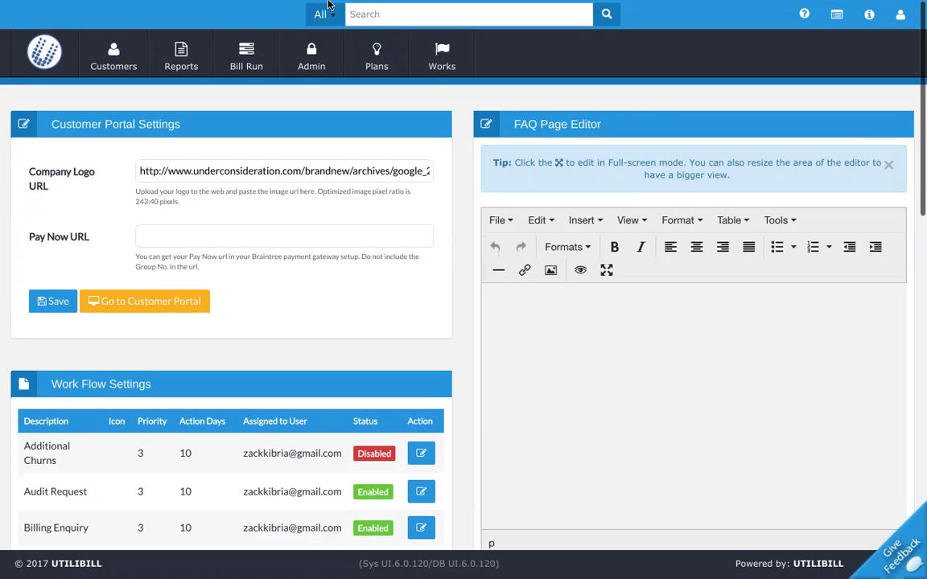
{"action": "left_click", "coordinate": [579, 32]}
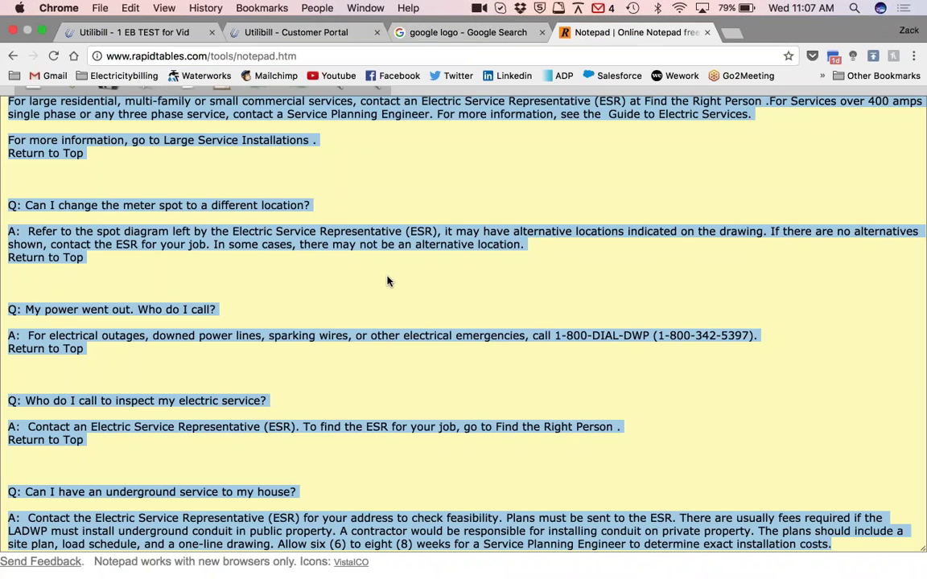
{"action": "key", "text": "ctrl+super+f"}
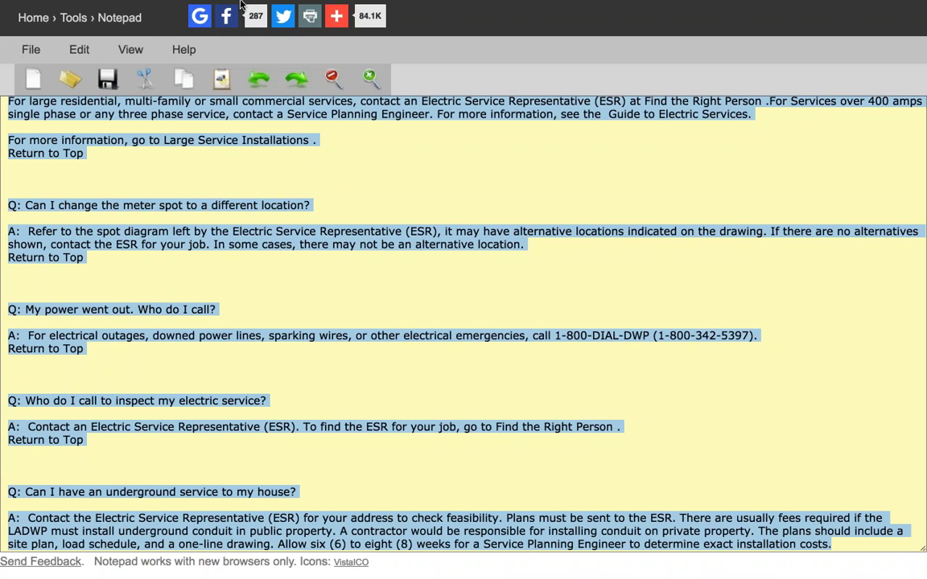
{"action": "key", "text": "ctrl+super+f"}
{"action": "left_click", "coordinate": [137, 30]}
{"action": "key", "text": "ctrl+super+f"}
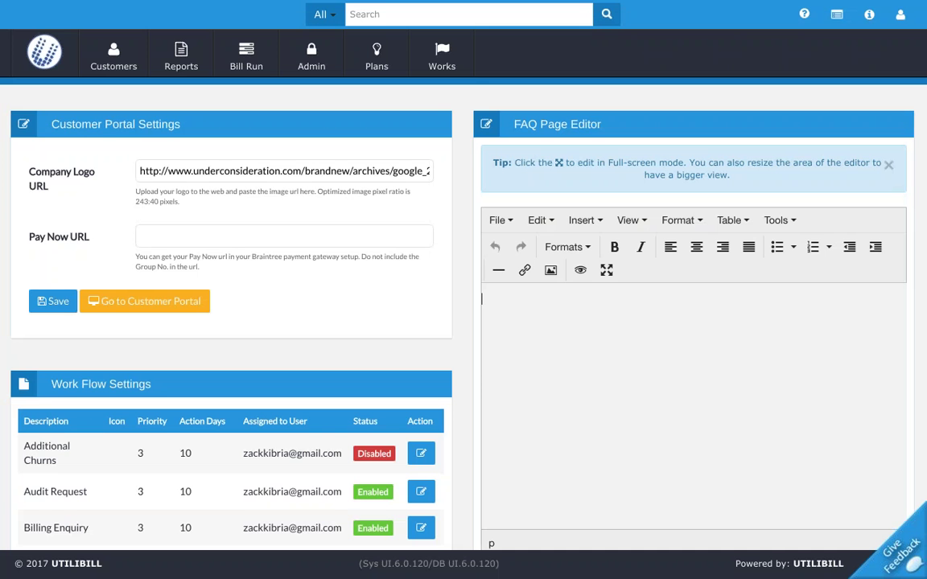
Paste the nine electric-service questions, inspection contacts through installation fees, into the FAQ Page Editor and save
{"action": "left_click", "coordinate": [550, 325]}
{"action": "key", "text": "super+v"}
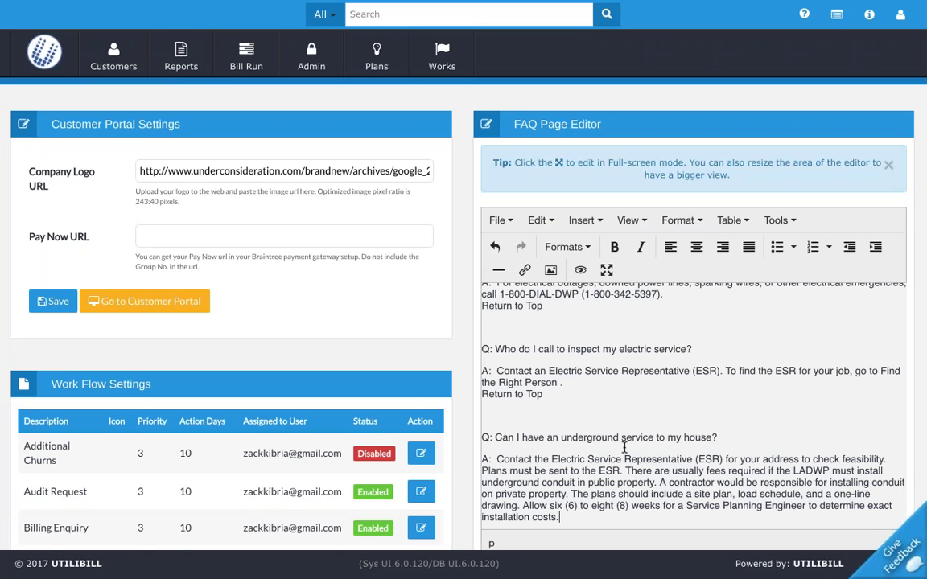
{"action": "scroll", "coordinate": [634, 453], "scroll_direction": "down", "scroll_amount": 5}
{"action": "scroll", "coordinate": [591, 321], "scroll_direction": "up", "scroll_amount": 1}
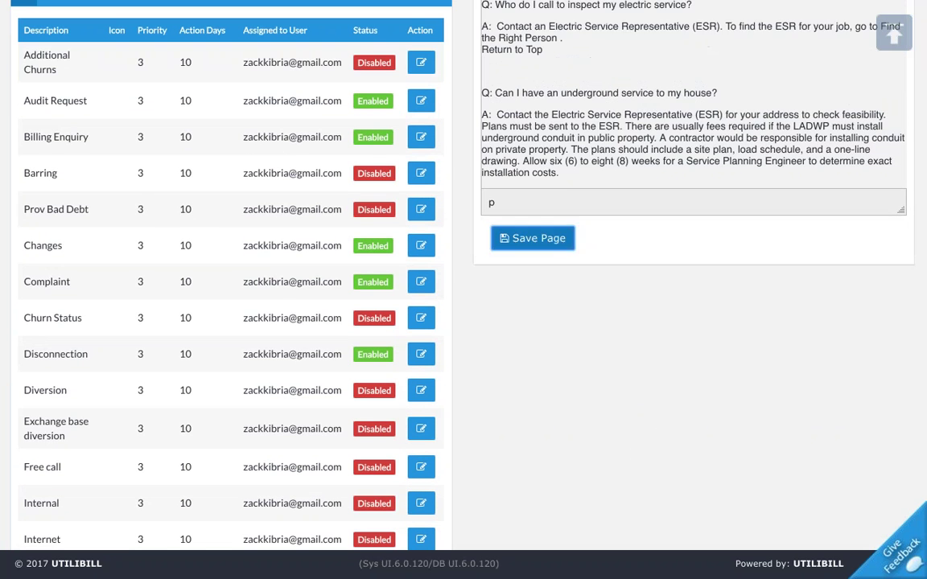
{"action": "left_click", "coordinate": [532, 238]}
{"action": "scroll", "coordinate": [692, 322], "scroll_direction": "up", "scroll_amount": 10}
{"action": "scroll", "coordinate": [610, 192], "scroll_direction": "up", "scroll_amount": 1}
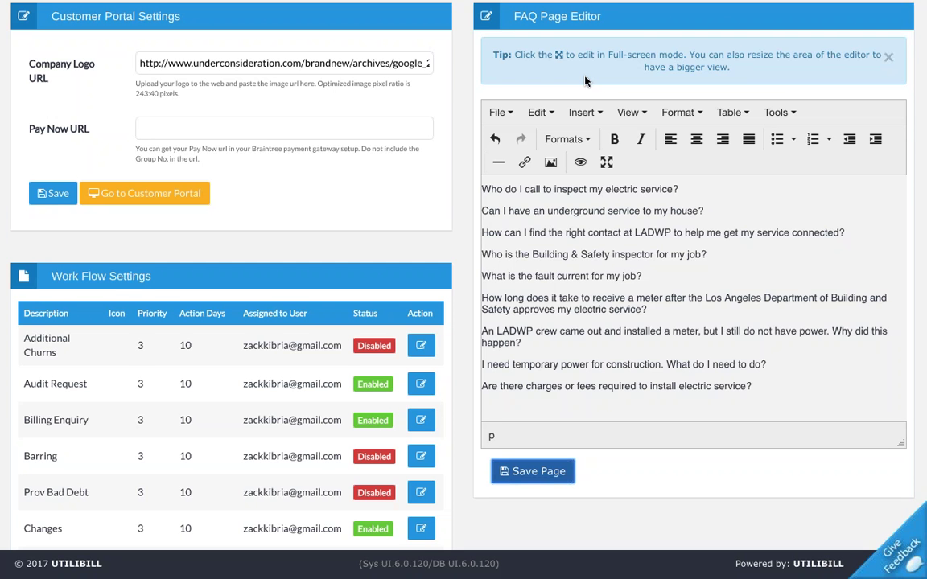
{"action": "scroll", "coordinate": [585, 80], "scroll_direction": "up", "scroll_amount": 1}
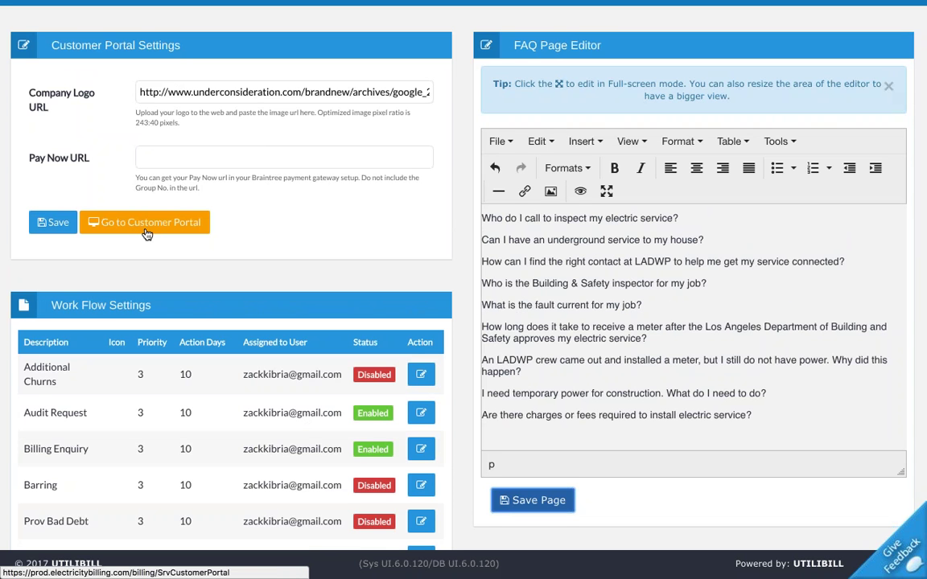
Open the customer portal and confirm its Help and FAQ page lists the new electric-service questions
{"action": "left_click", "coordinate": [148, 233]}
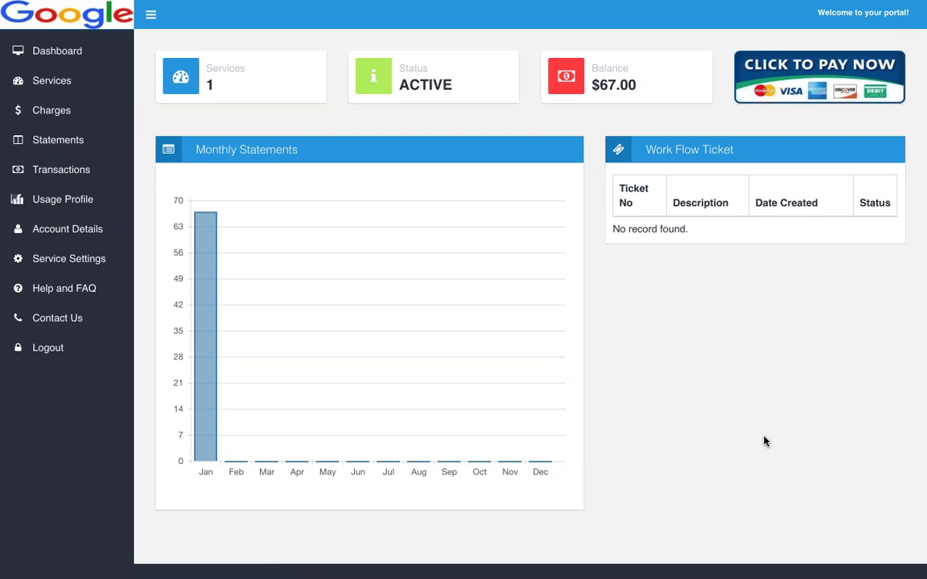
{"action": "scroll", "coordinate": [708, 267], "scroll_direction": "down", "scroll_amount": 1}
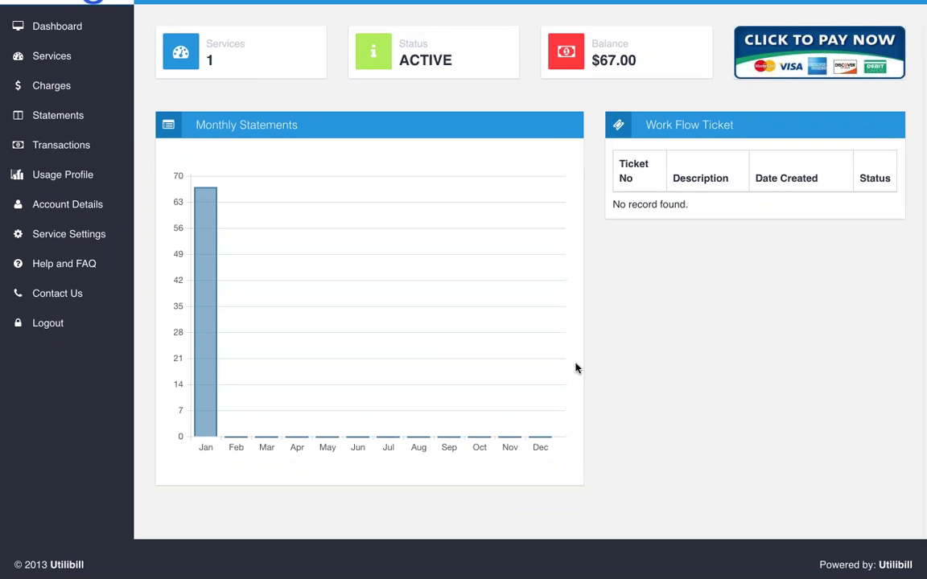
{"action": "scroll", "coordinate": [214, 373], "scroll_direction": "up", "scroll_amount": 1}
{"action": "left_click", "coordinate": [65, 288]}
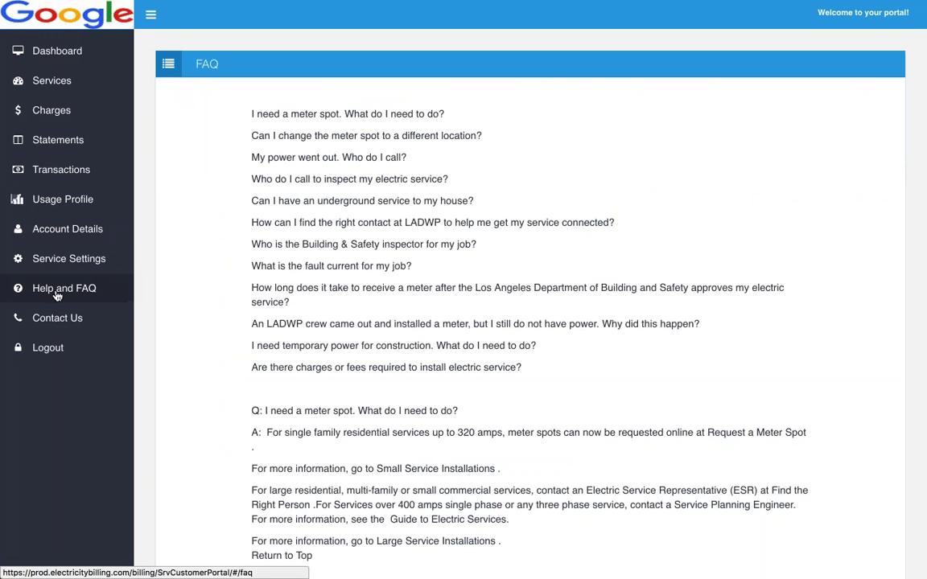
Browse the portal's Services and Charges pages, ending on the dashboard showing the $67.00 balance
{"action": "left_click", "coordinate": [72, 83]}
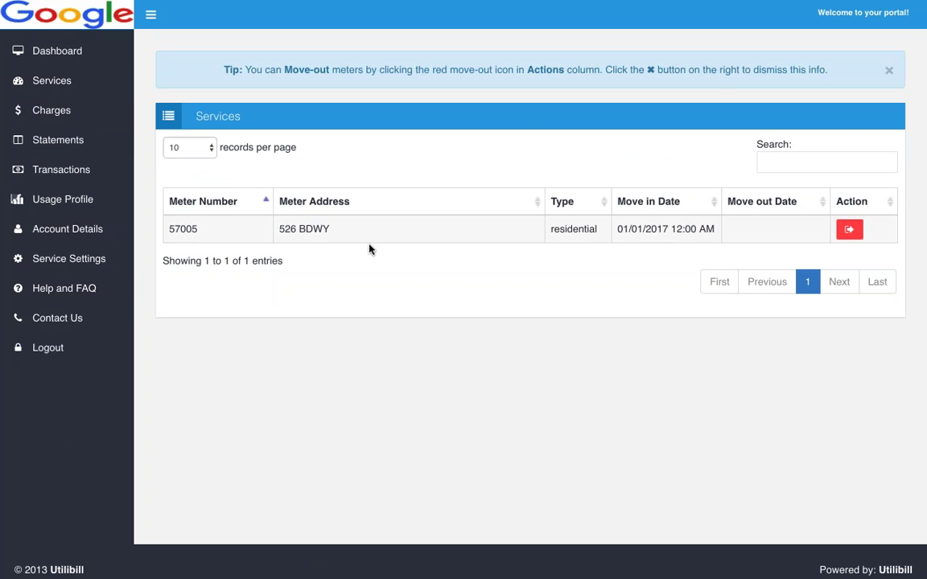
{"action": "left_click", "coordinate": [76, 110]}
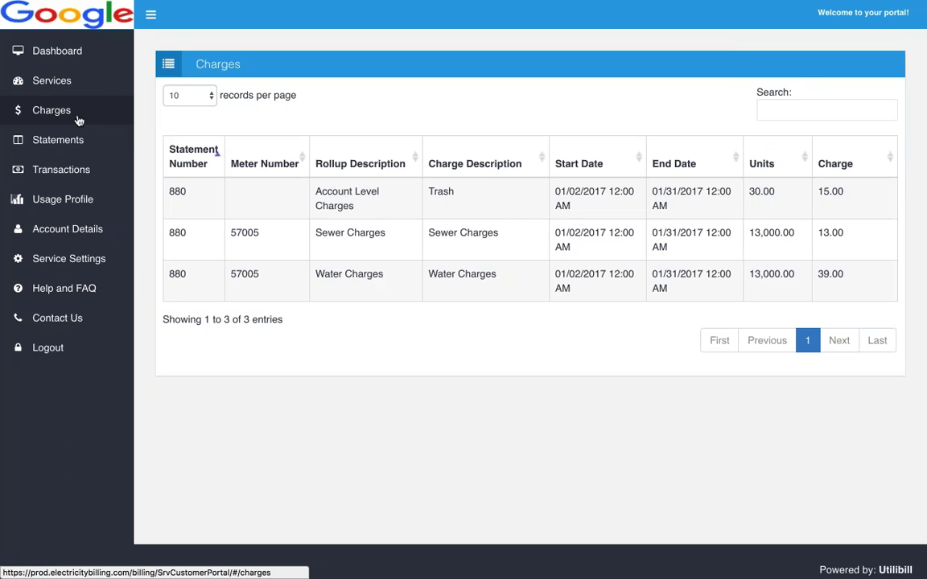
{"action": "left_click", "coordinate": [68, 53]}
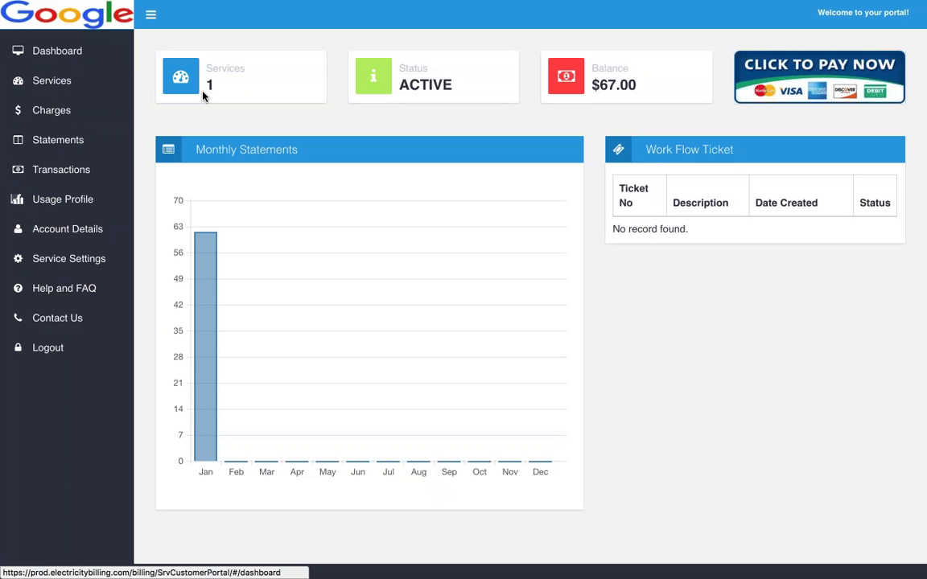